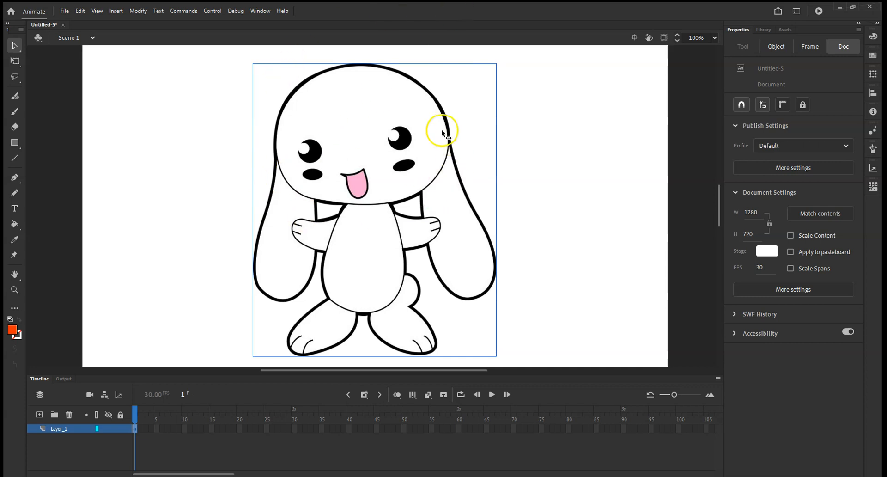
# Convert the rabbit bitmap on the stage into a Graphic symbol named "rabbit".
pyautogui.click(362, 162)
pyautogui.rightClick(361, 162)
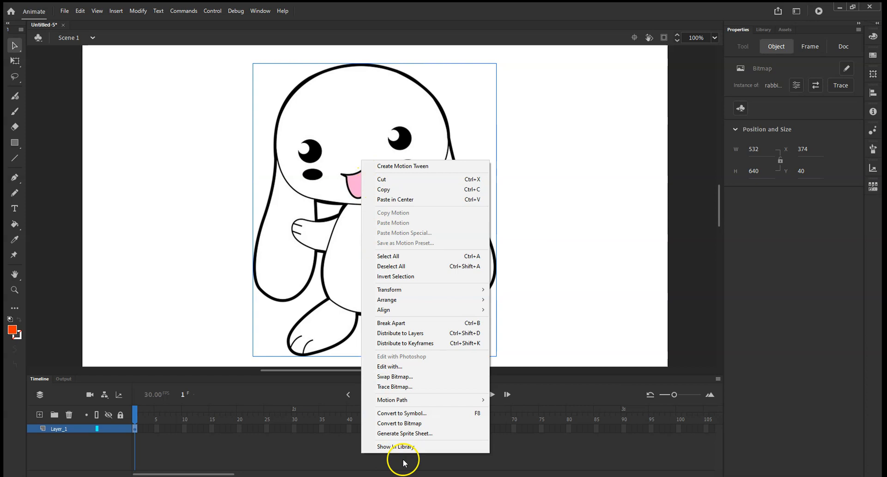
pyautogui.click(418, 413)
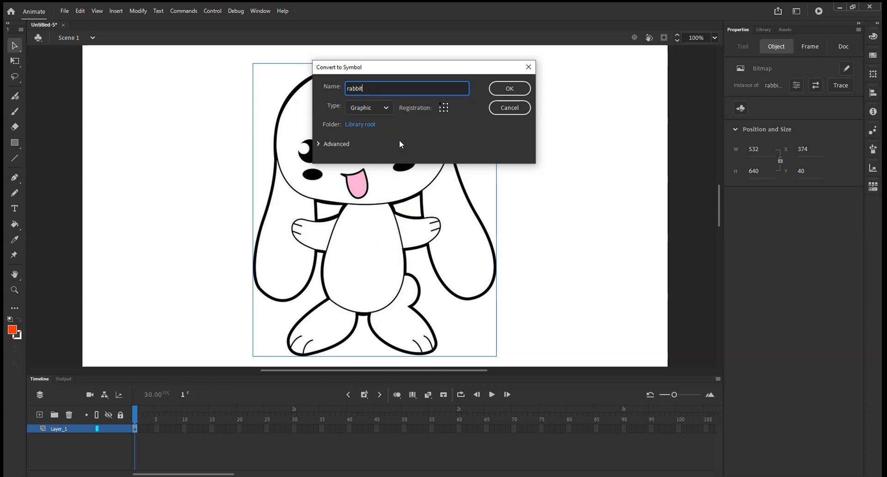
pyautogui.click(385, 106)
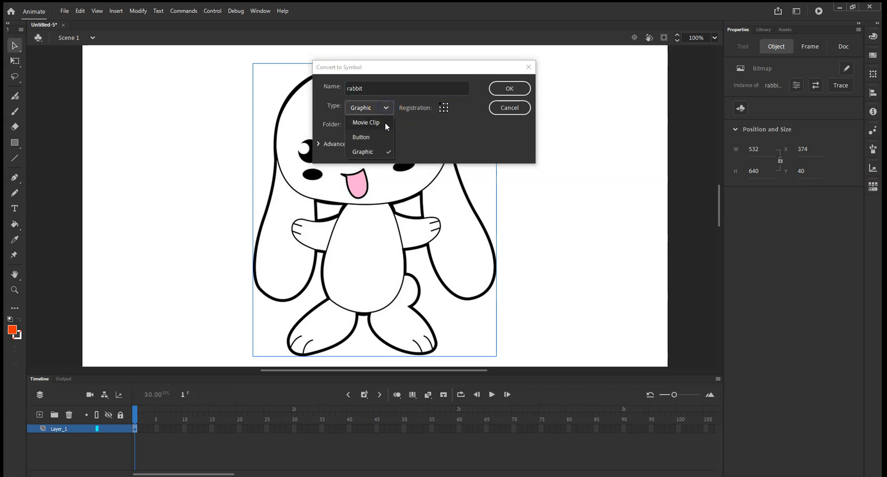
pyautogui.click(386, 121)
pyautogui.click(389, 108)
pyautogui.click(379, 134)
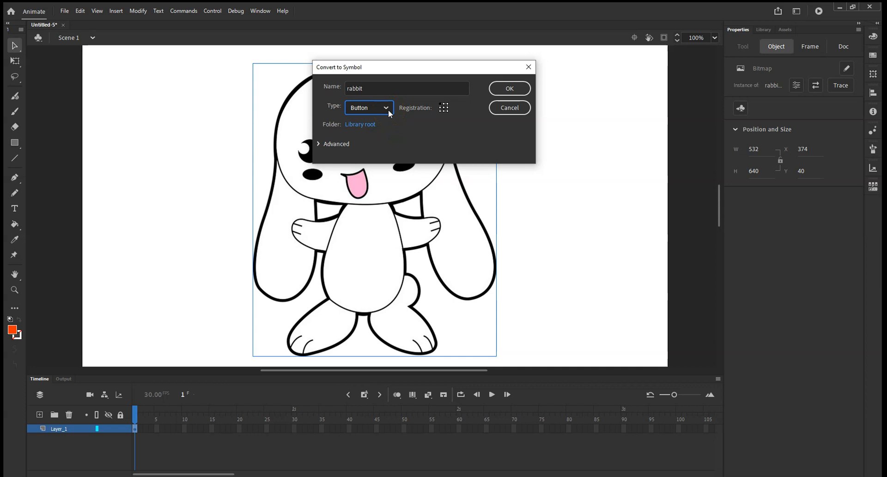
pyautogui.click(389, 111)
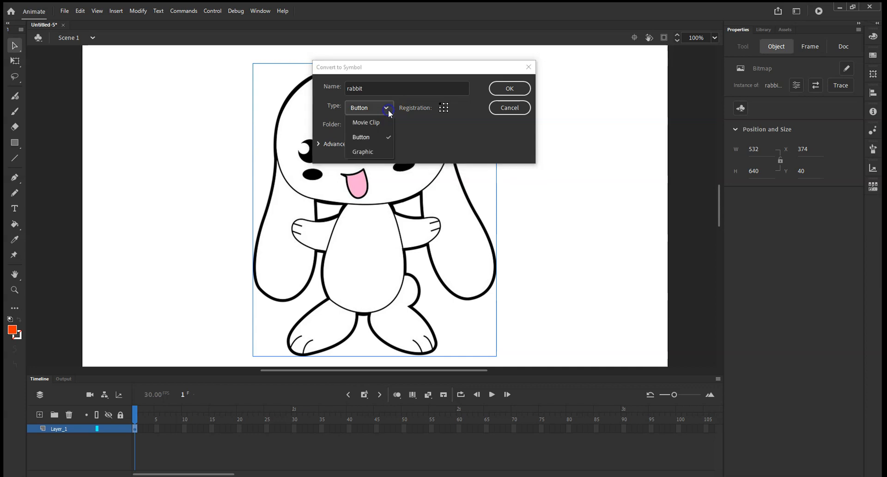
pyautogui.click(380, 153)
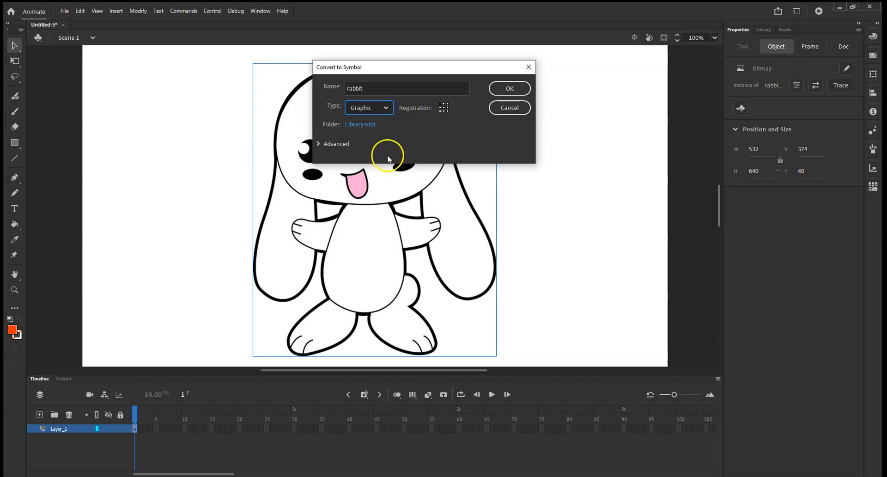
pyautogui.click(509, 89)
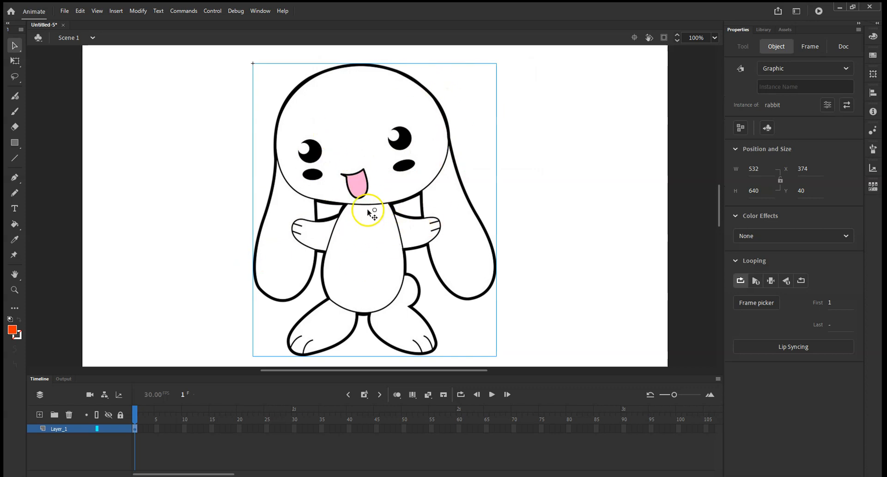
# Move the rabbit horizontally to about X 29 near the stage's left edge and add a new layer above Layer_1.
pyautogui.moveTo(395, 147); pyautogui.dragTo(236, 147)
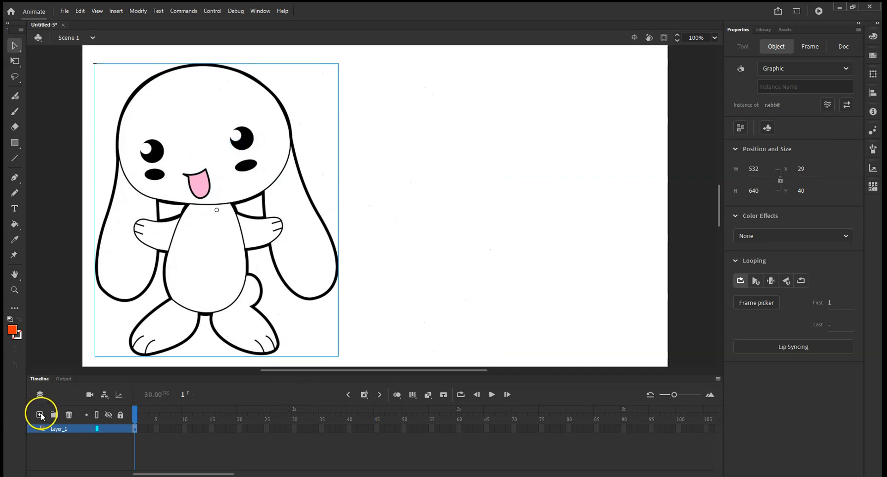
pyautogui.click(40, 415)
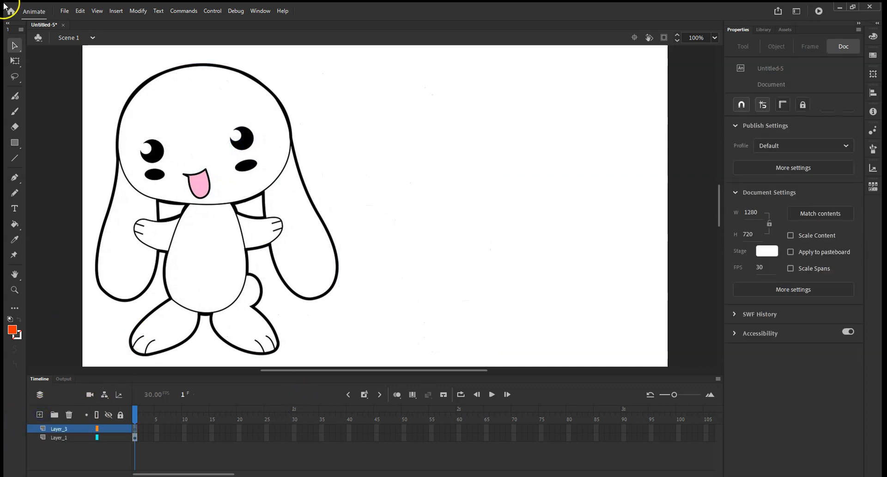
pyautogui.click(65, 11)
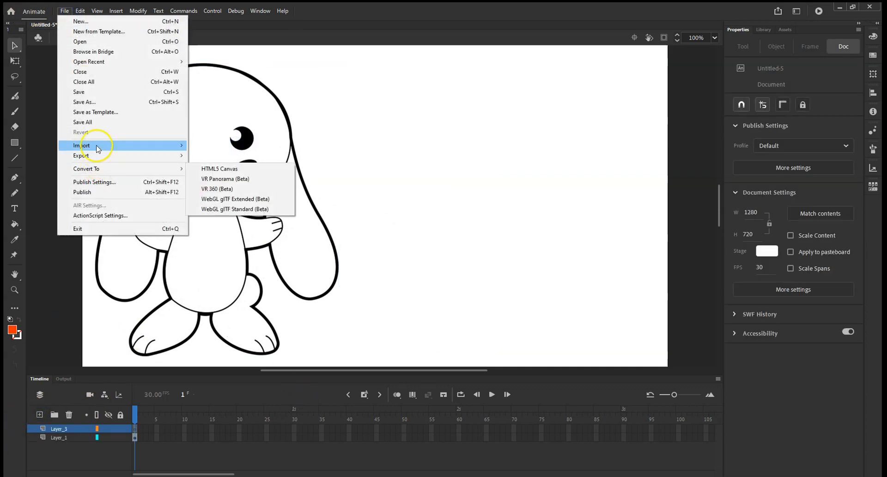
pyautogui.moveTo(99, 144)
pyautogui.click(307, 272)
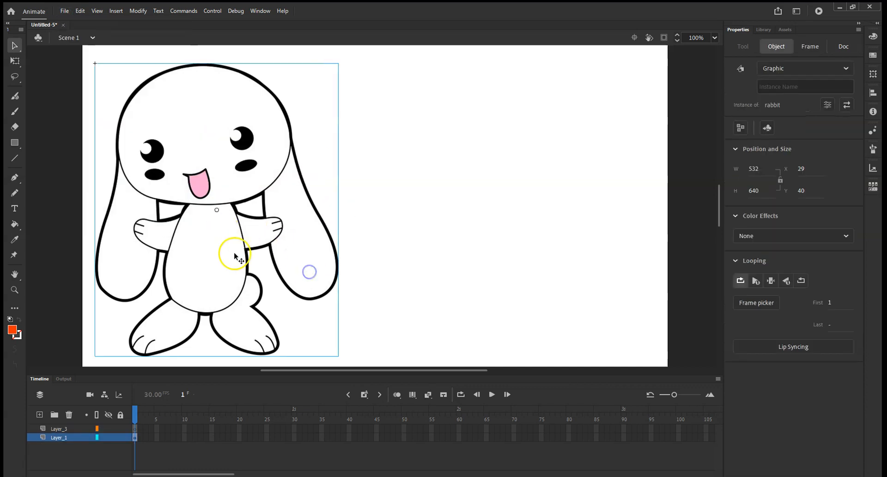
# Import the knight PNG from Downloads to the stage and place it beside the rabbit at about X 803, Y 19.
pyautogui.click(65, 11)
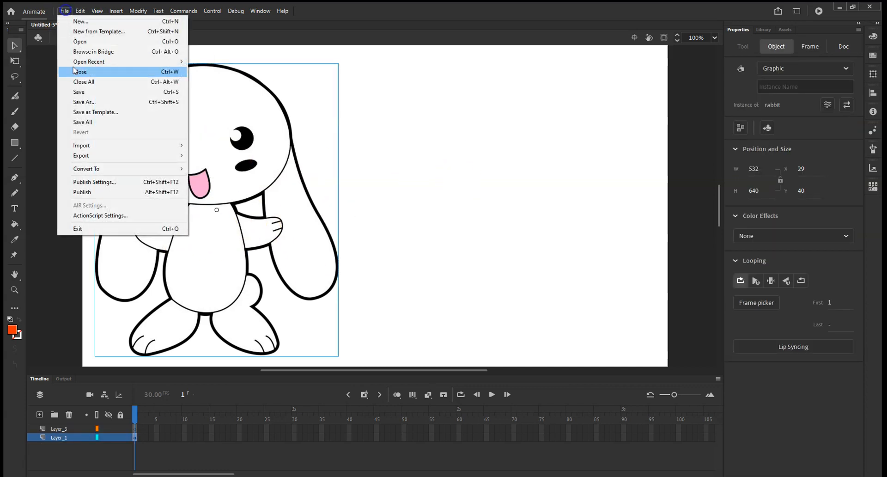
pyautogui.moveTo(88, 147)
pyautogui.click(215, 145)
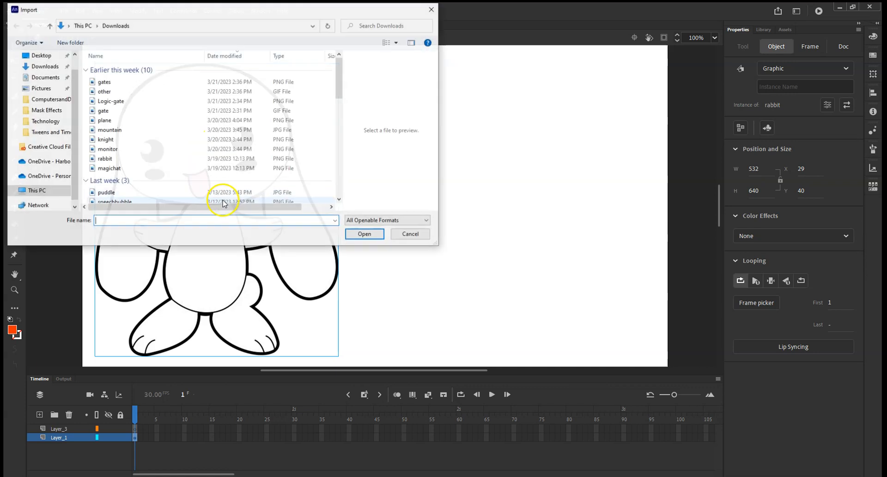
pyautogui.click(103, 139)
pyautogui.click(366, 236)
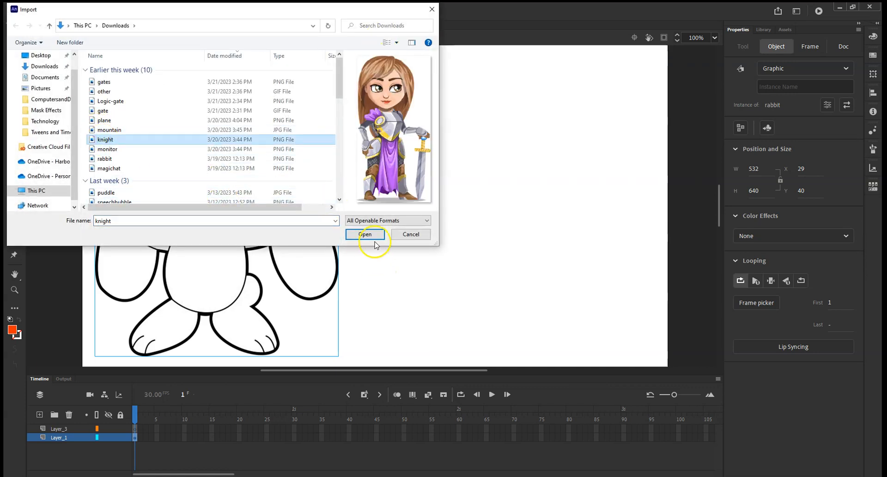
pyautogui.moveTo(383, 182); pyautogui.dragTo(517, 185)
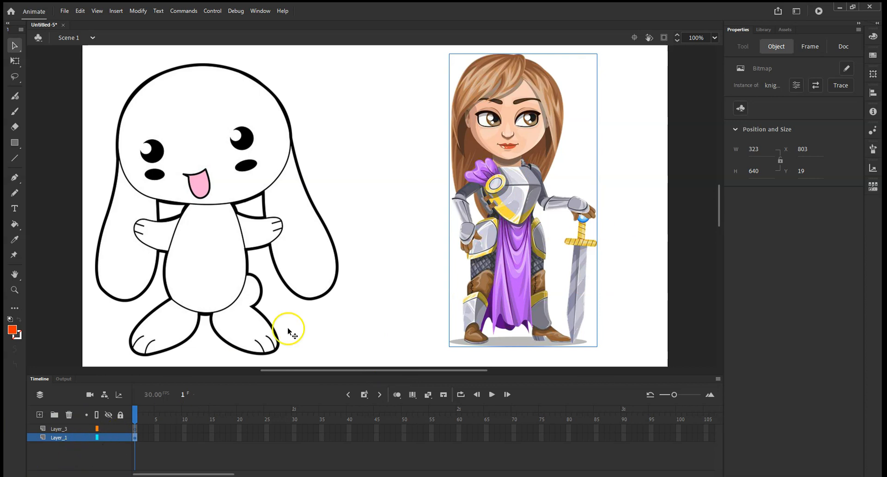
# Cut the knight image from Layer_1 and paste it in the same place on Layer_3.
pyautogui.rightClick(508, 231)
pyautogui.click(523, 204)
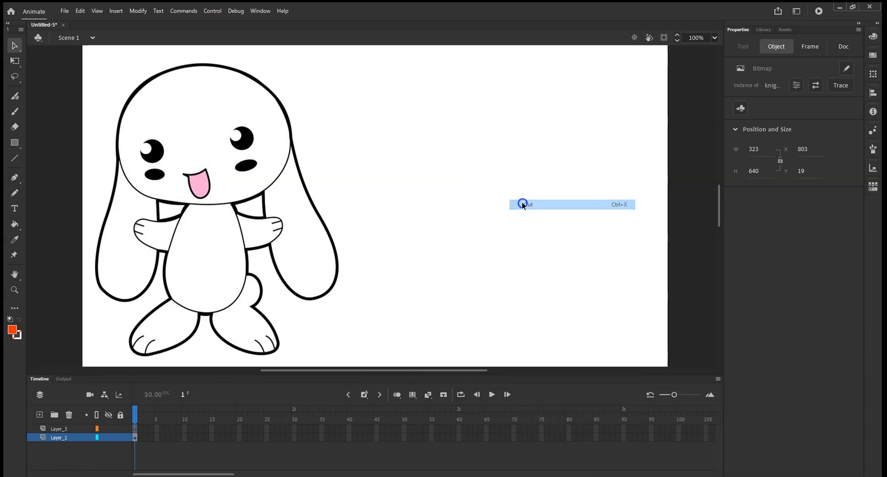
pyautogui.click(59, 428)
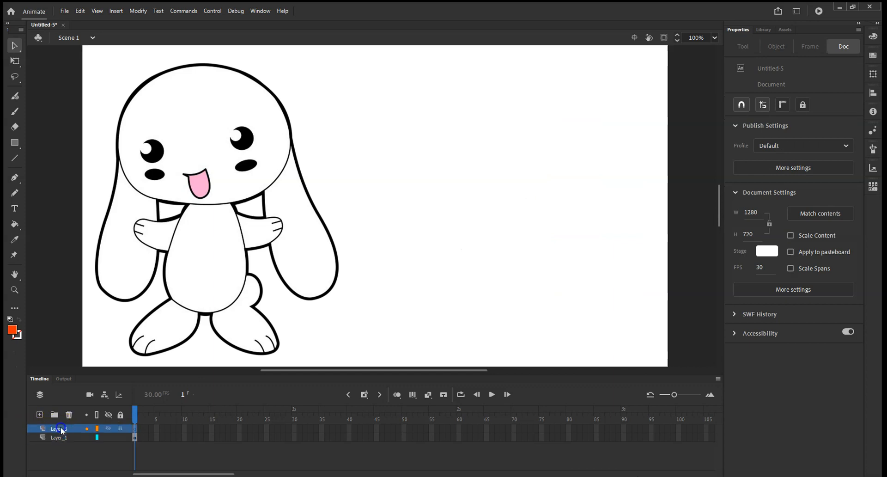
pyautogui.rightClick(449, 186)
pyautogui.click(467, 223)
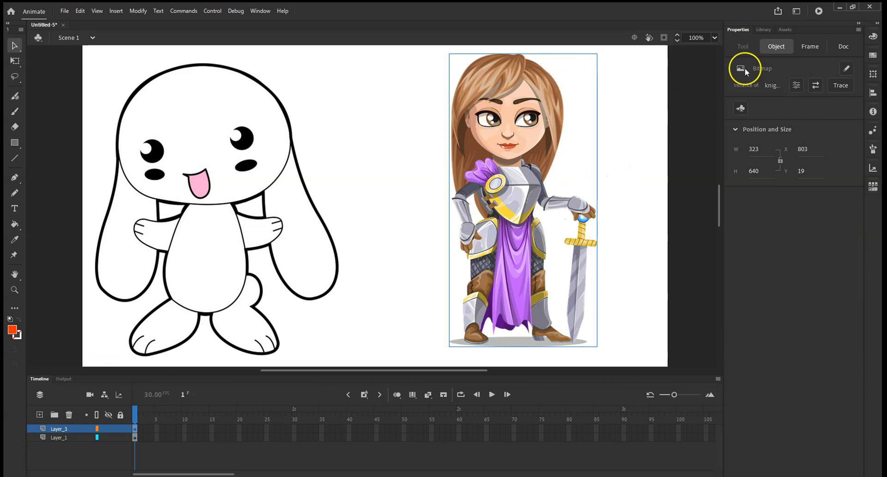
# Convert the knight bitmap into a Movie Clip symbol named "knight".
pyautogui.rightClick(506, 165)
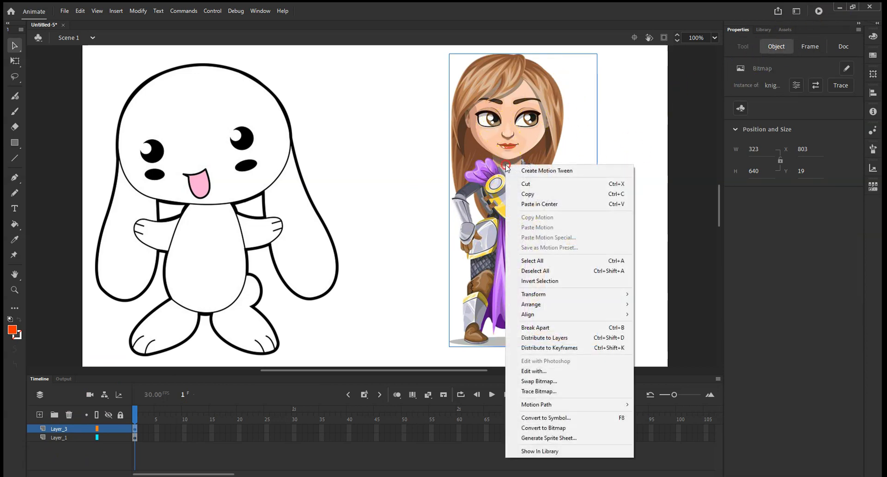
pyautogui.click(534, 421)
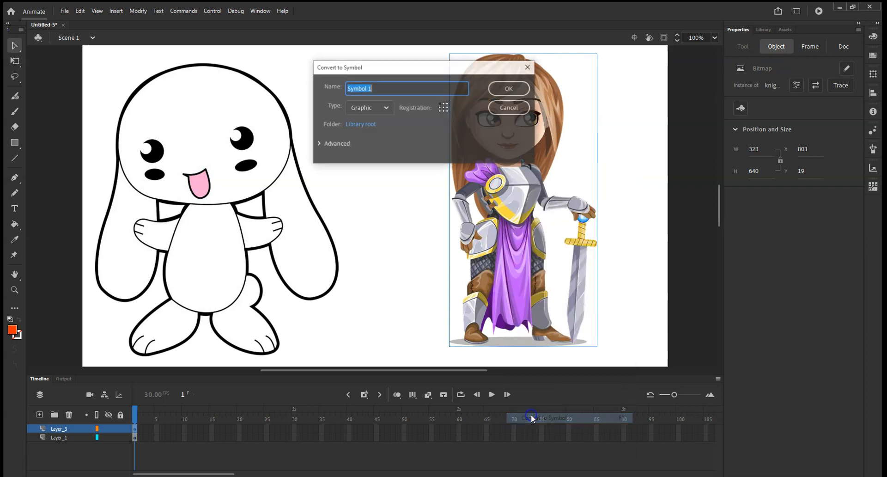
pyautogui.click(383, 108)
pyautogui.click(370, 122)
pyautogui.tripleClick(376, 88)
pyautogui.write('knight')
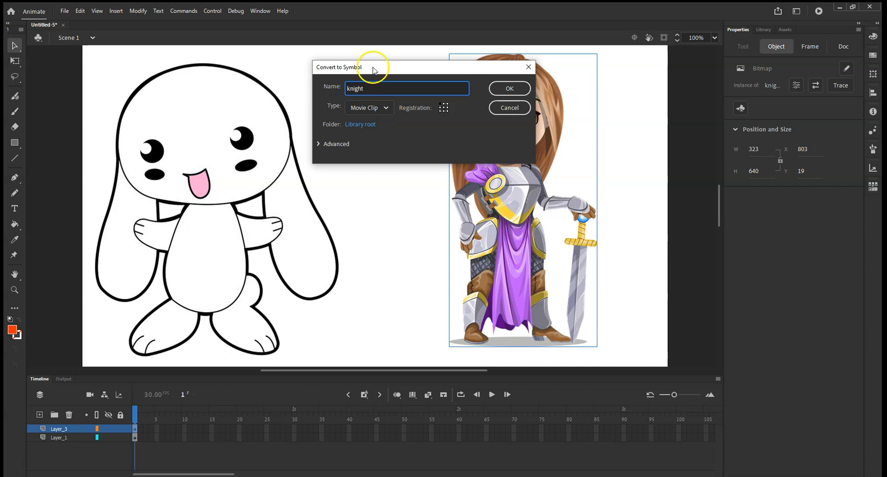
pyautogui.click(511, 92)
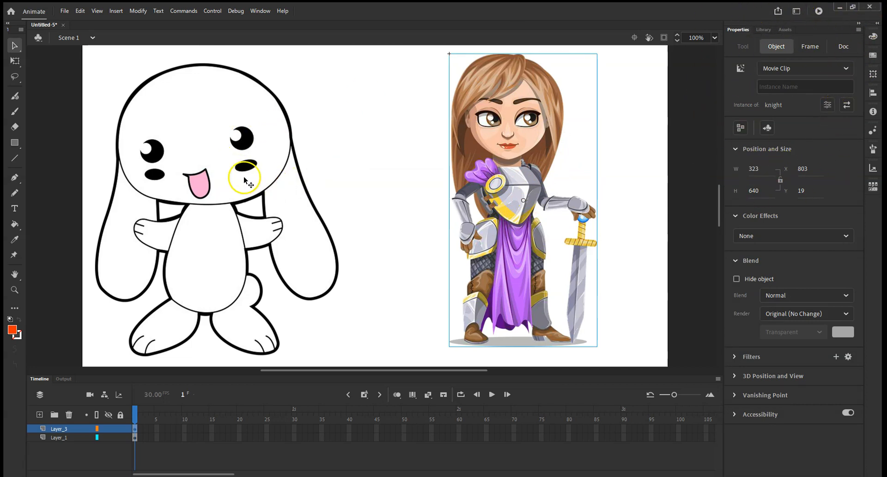
# Compare the object properties and color effect options of the rabbit graphic and the knight movie clip.
pyautogui.click(167, 165)
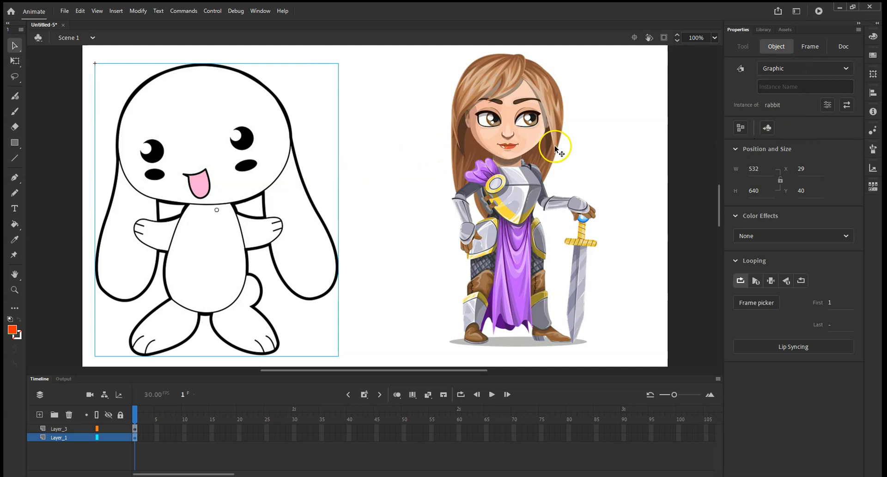
pyautogui.click(526, 153)
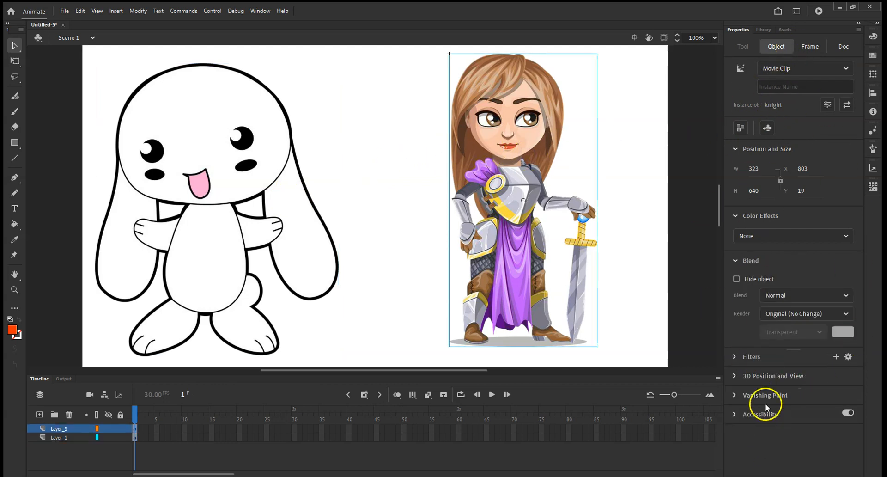
pyautogui.click(204, 167)
pyautogui.click(474, 154)
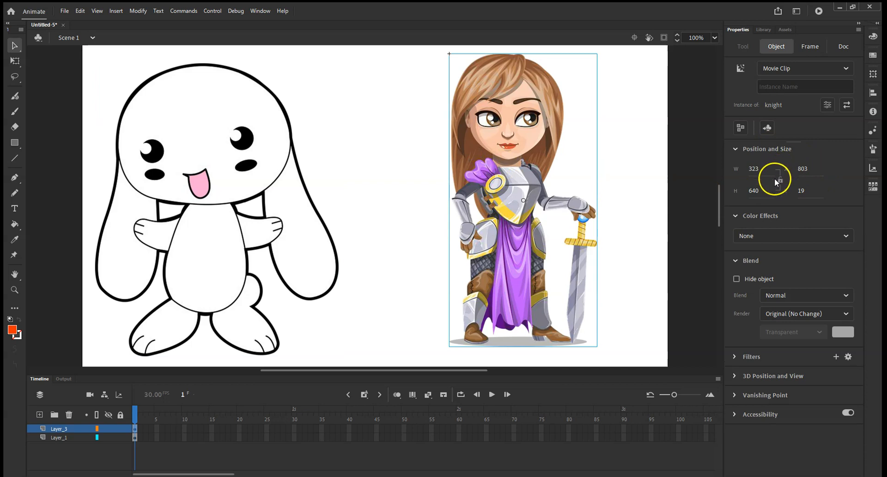
pyautogui.click(309, 222)
pyautogui.click(769, 234)
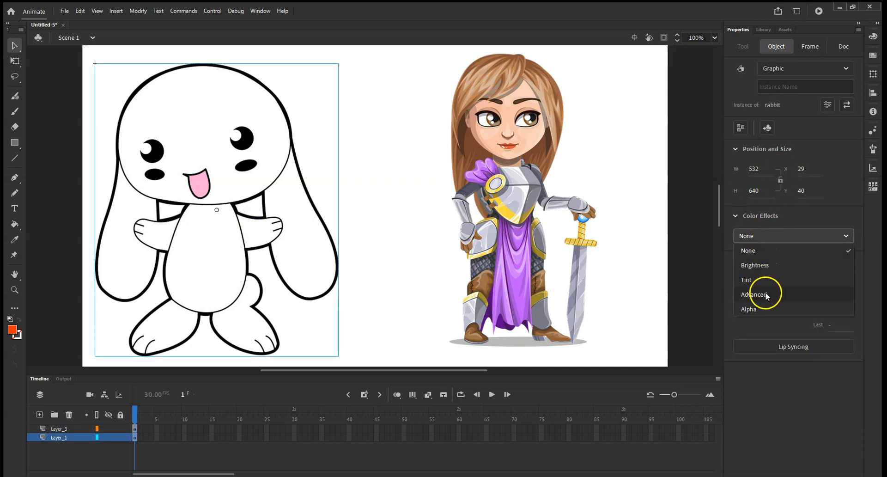
pyautogui.click(554, 191)
pyautogui.click(785, 235)
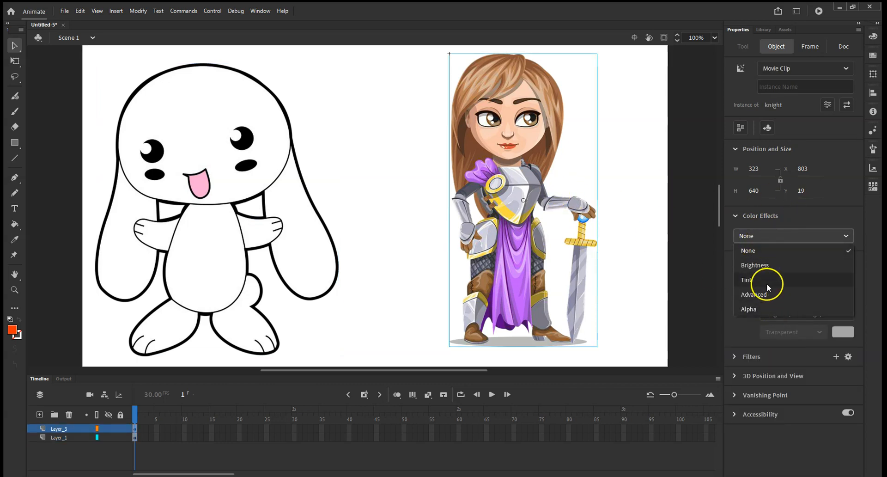
# Add a Drop Shadow filter to the knight movie clip.
pyautogui.click(750, 216)
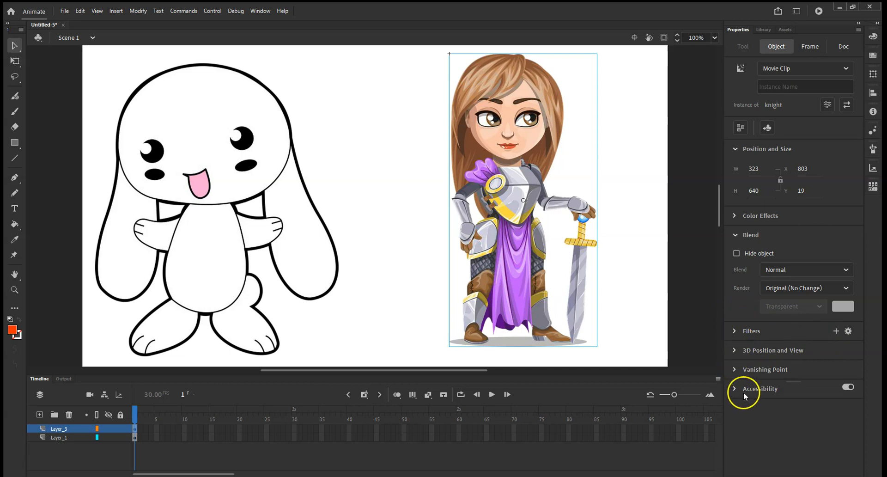
pyautogui.click(735, 331)
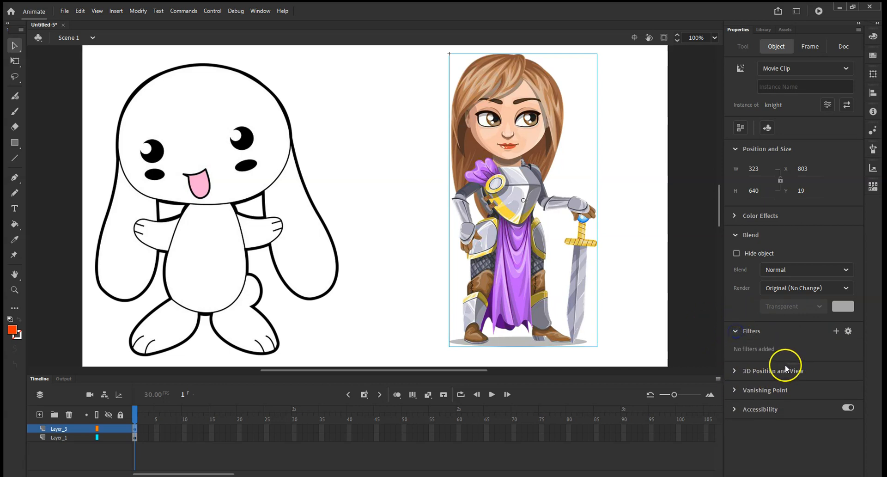
pyautogui.click(836, 331)
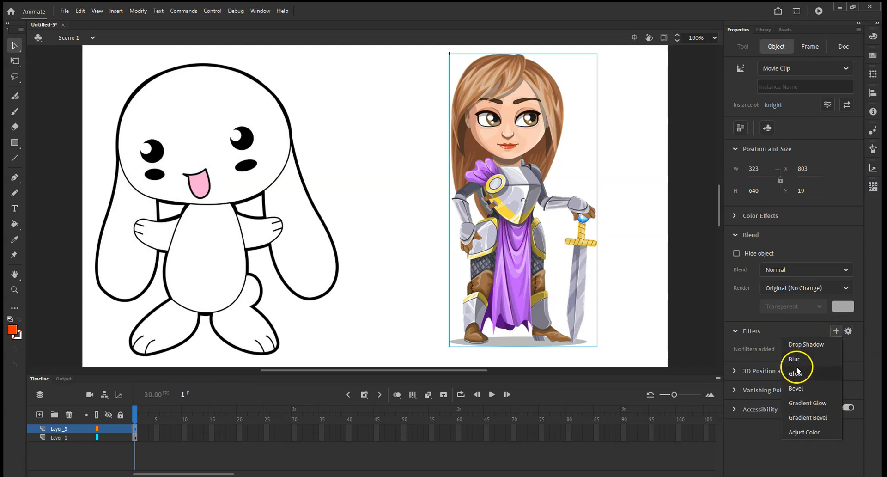
pyautogui.click(808, 346)
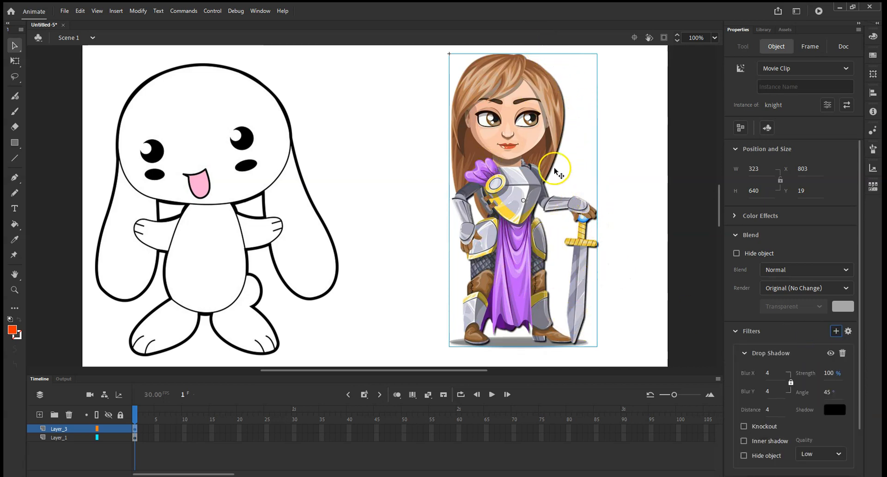
# Set the knight's drop shadow to an angle of 52° and a linked X and Y blur of 10.
pyautogui.click(787, 378)
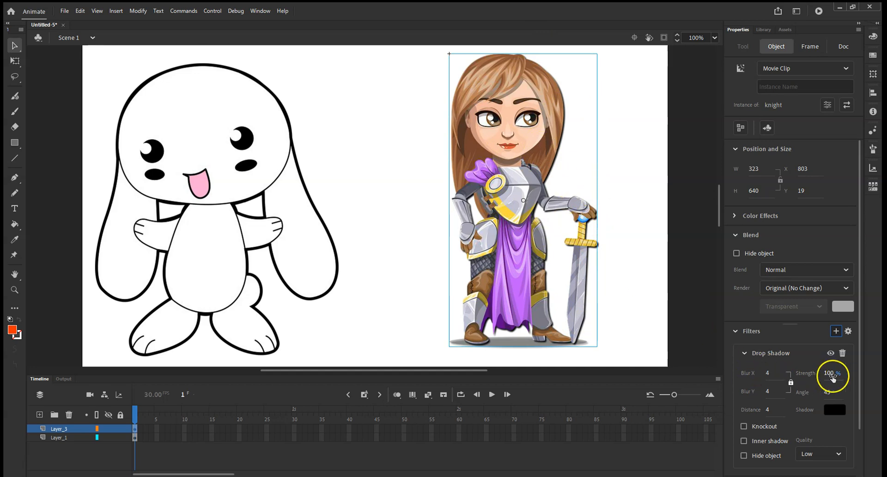
pyautogui.moveTo(834, 392); pyautogui.dragTo(833, 391)
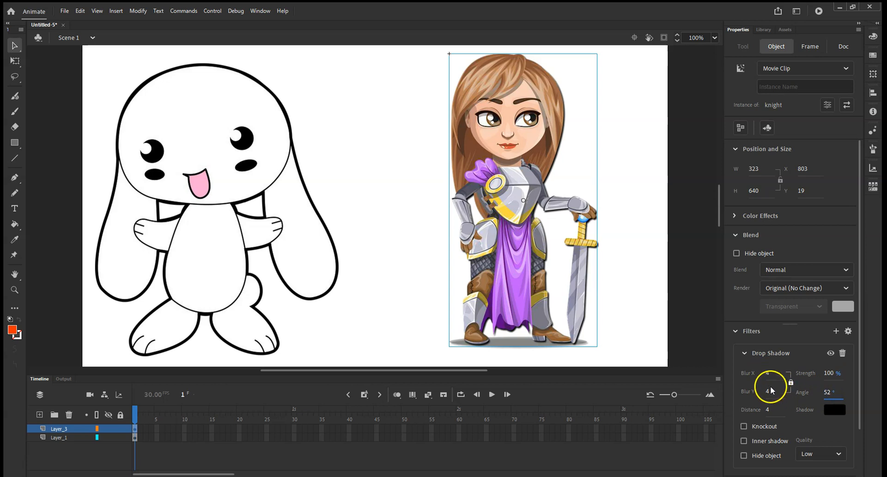
pyautogui.moveTo(770, 377); pyautogui.dragTo(773, 378)
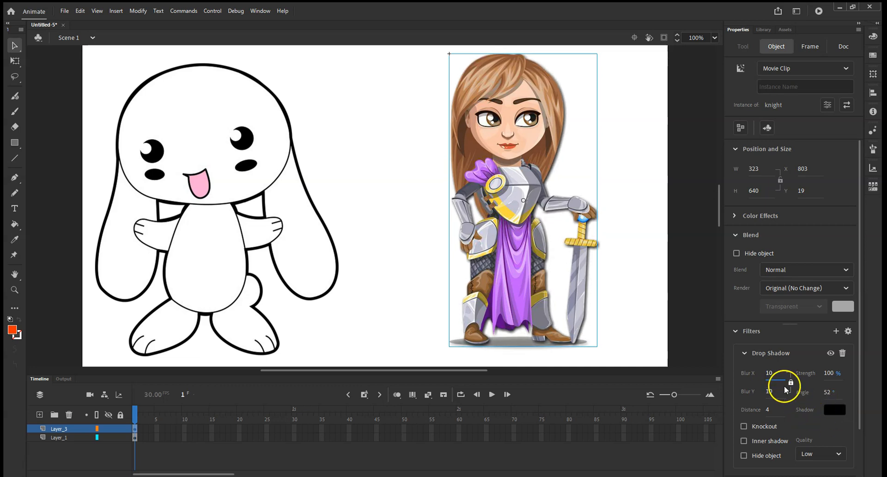
# Set the color of the knight's drop shadow to yellow (#FFFF00).
pyautogui.click(836, 410)
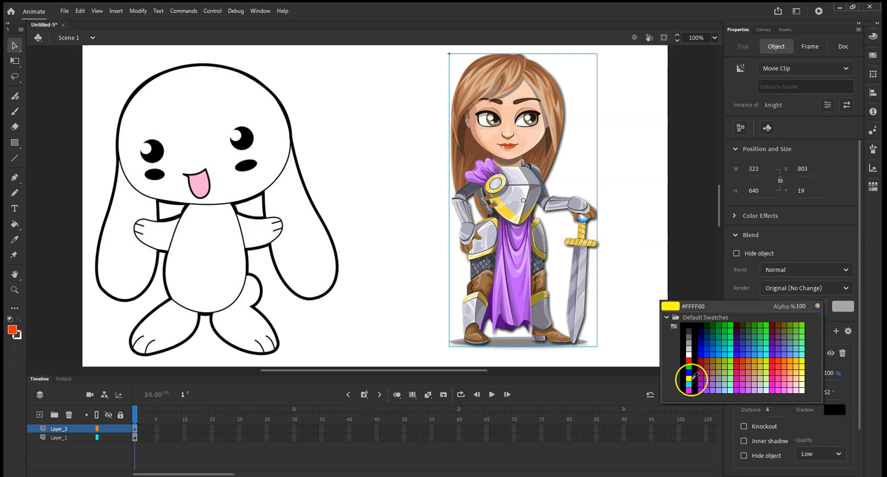
pyautogui.click(690, 380)
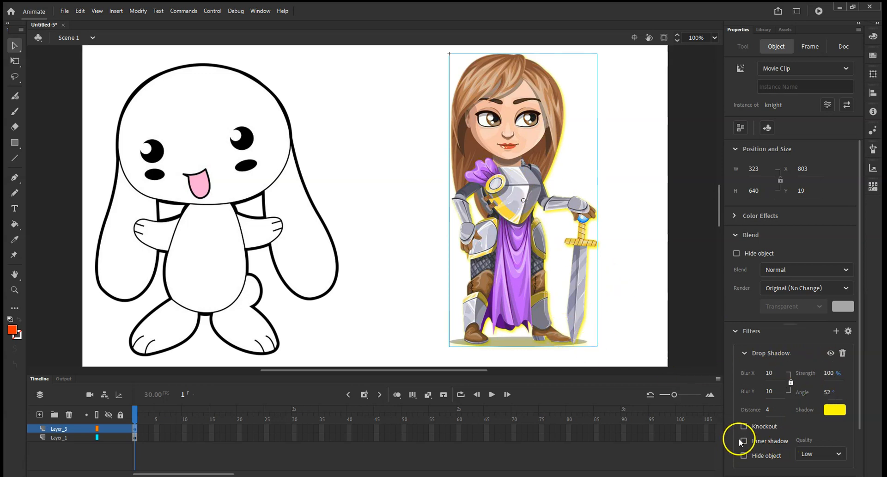
# Add a Glow filter to the knight movie clip and set its color to yellow.
pyautogui.scroll(-2, 758, 429)
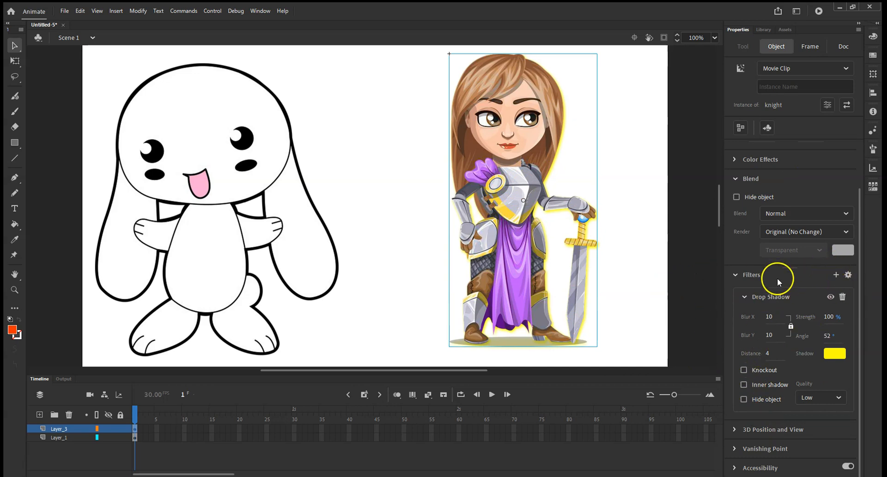
pyautogui.click(836, 275)
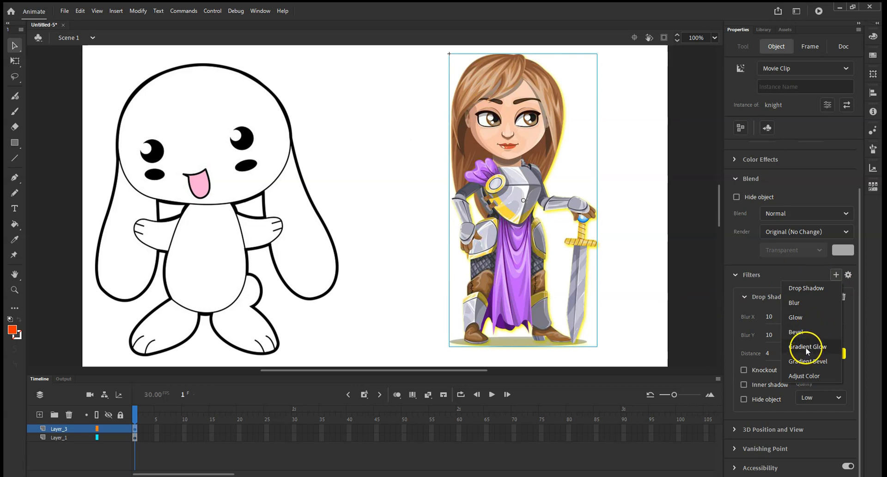
pyautogui.click(806, 320)
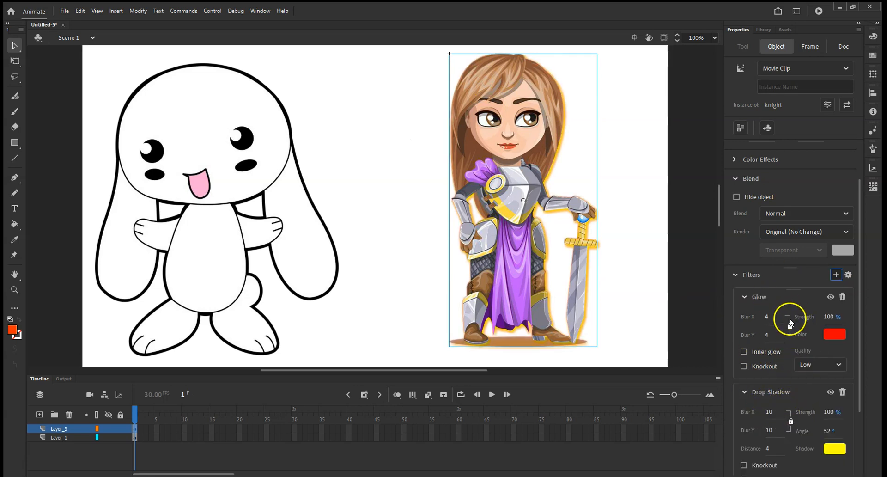
pyautogui.click(835, 334)
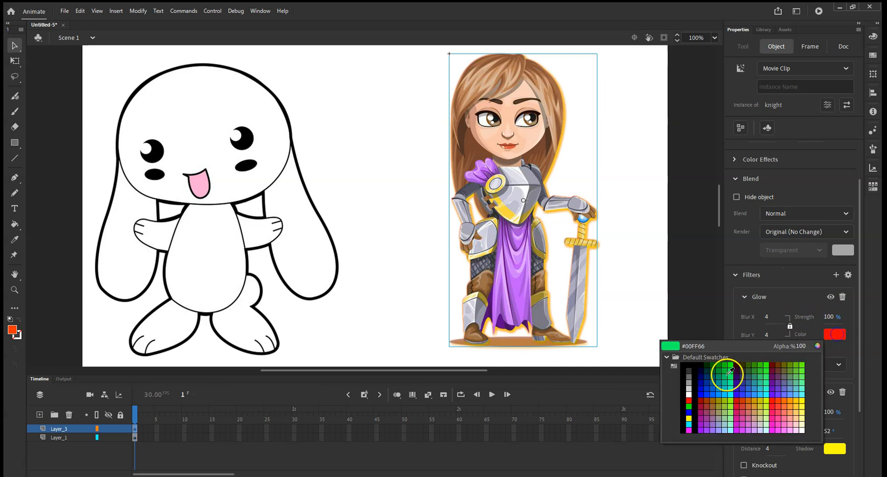
pyautogui.click(691, 418)
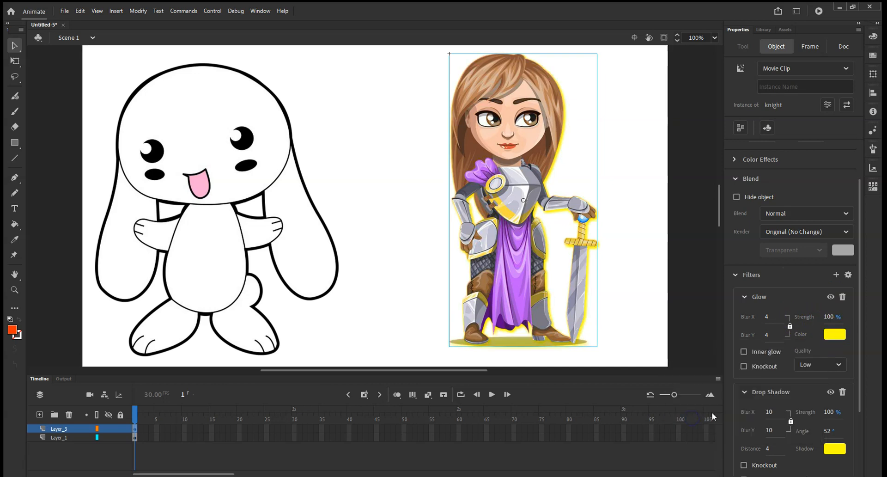
# Change the color of the knight's drop shadow to a dark swatch and deselect the knight.
pyautogui.click(834, 448)
pyautogui.click(690, 368)
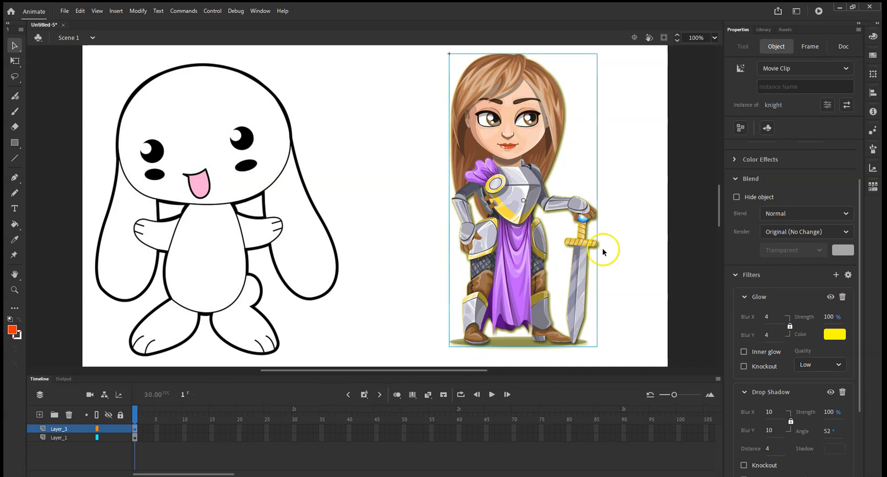
pyautogui.click(144, 415)
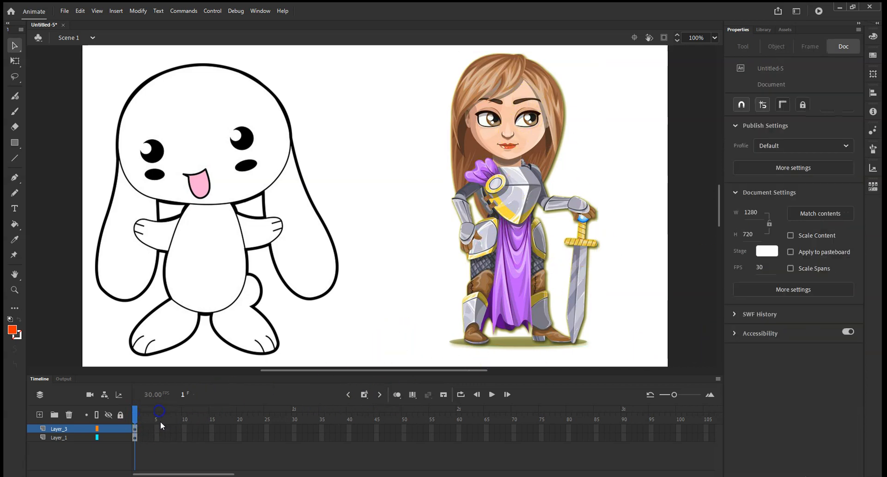
# Compare the rabbit graphic's properties with the knight movie clip's, collapsing the knight's Blend and Filters sections.
pyautogui.click(218, 224)
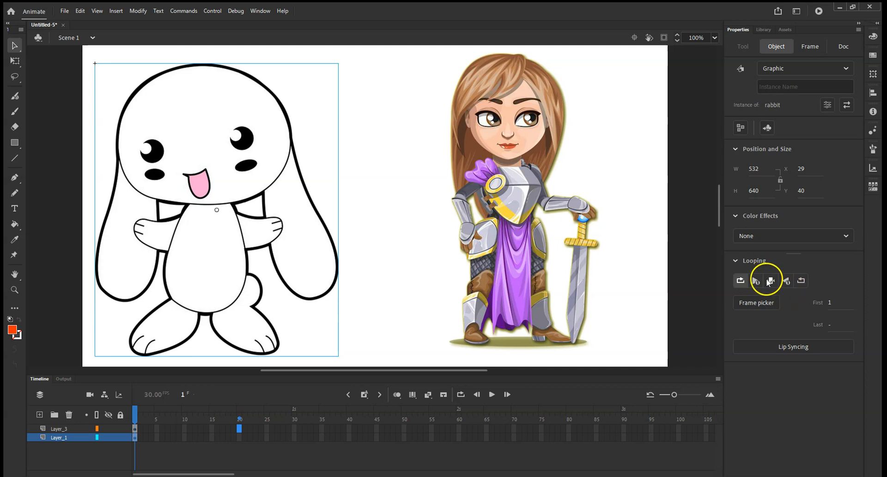
pyautogui.click(482, 272)
pyautogui.click(739, 235)
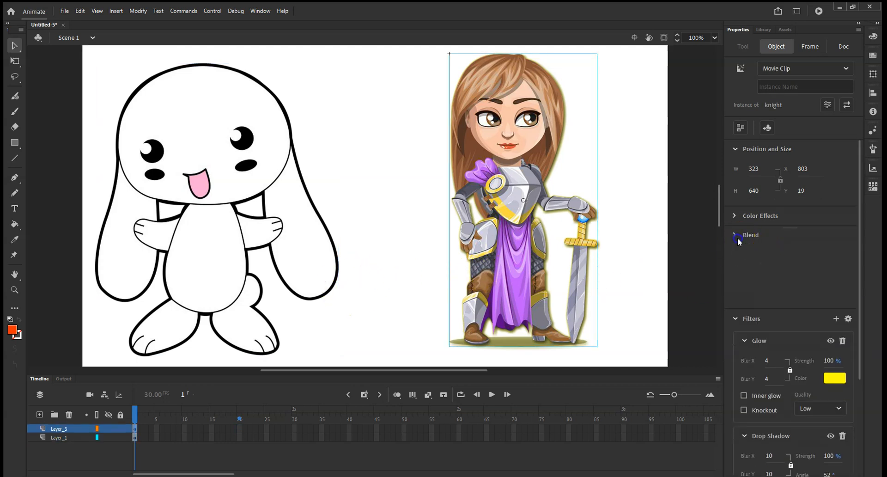
pyautogui.click(740, 254)
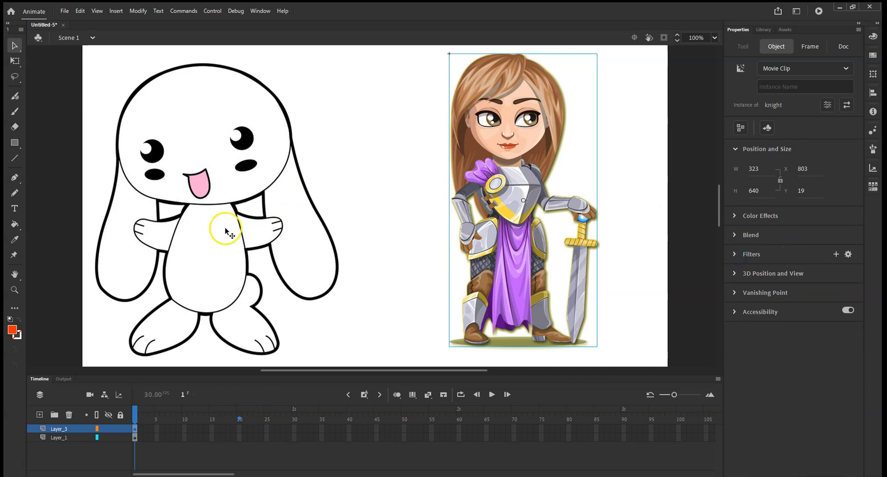
# Examine the looping options available for the rabbit graphic, from looping and playing once to single frame and reverse playback.
pyautogui.click(207, 227)
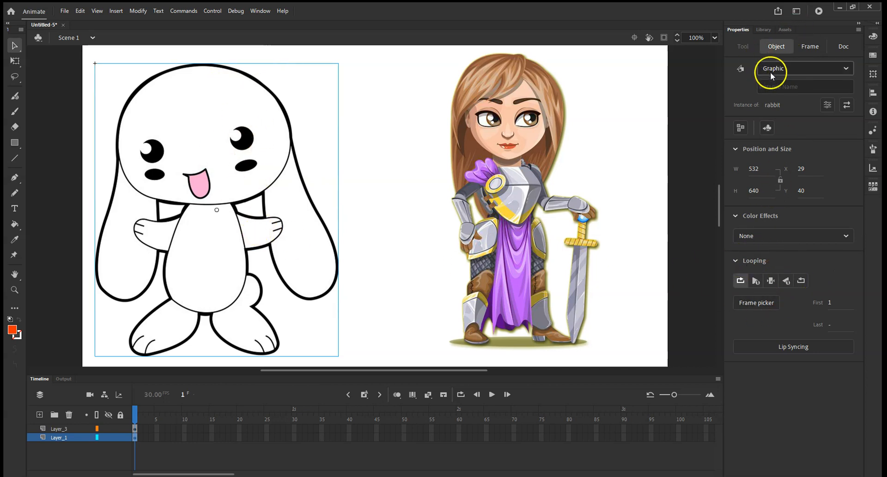
pyautogui.click(740, 281)
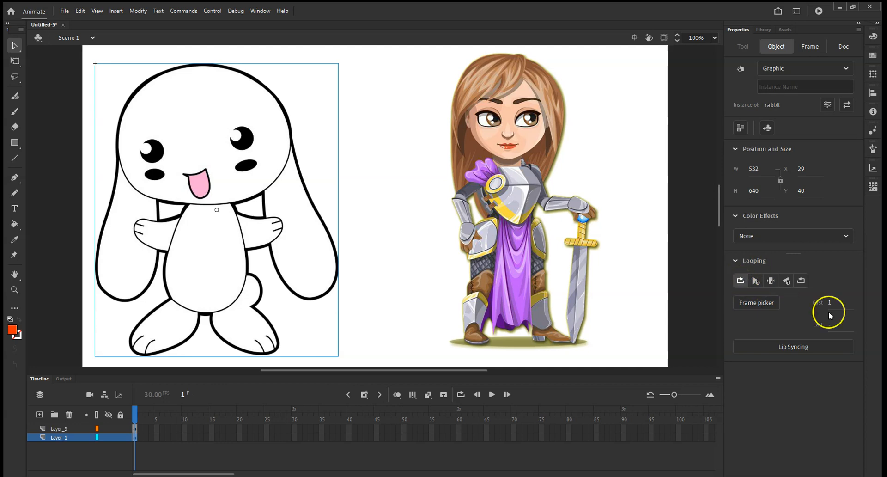
pyautogui.click(751, 285)
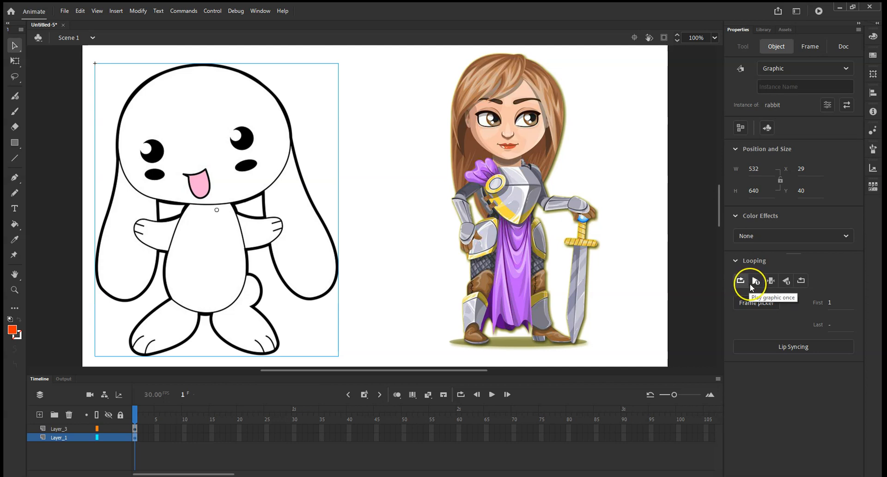
pyautogui.click(771, 282)
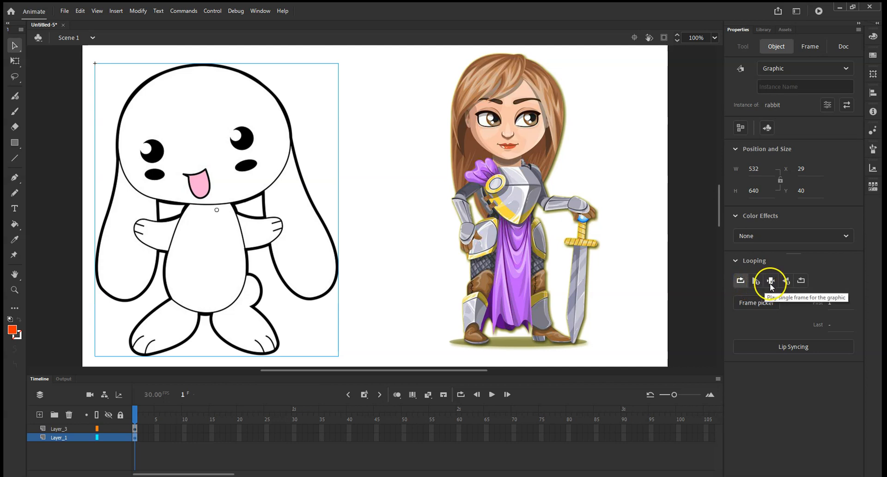
pyautogui.click(778, 281)
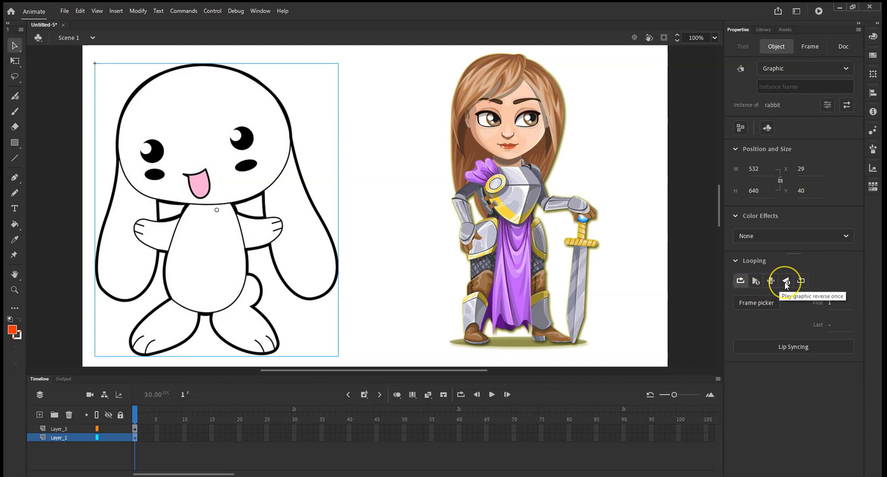
pyautogui.click(806, 283)
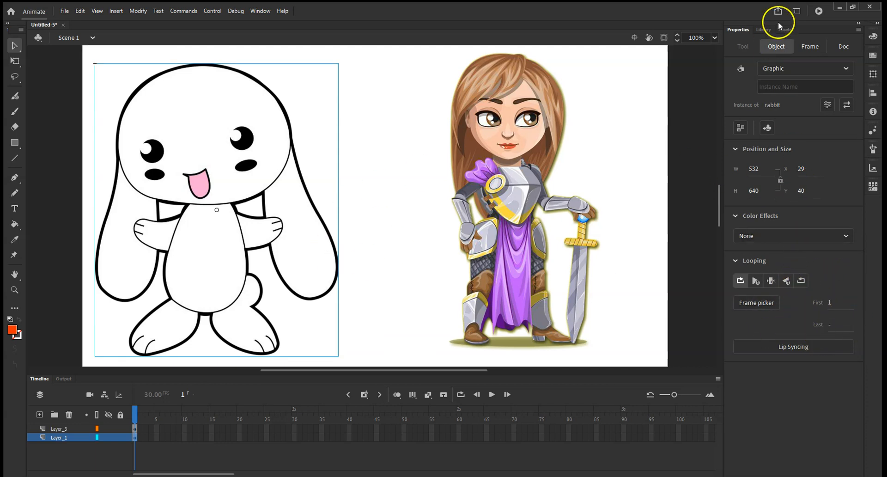
pyautogui.click(800, 45)
pyautogui.click(773, 46)
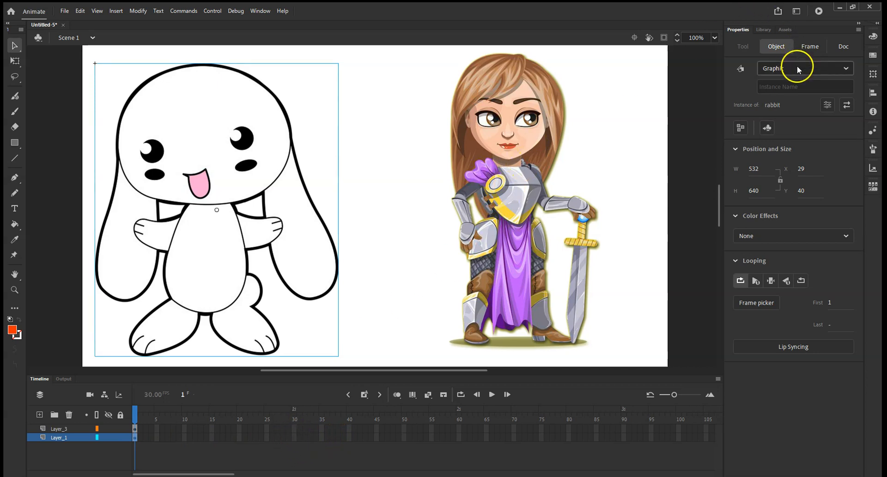
# Alternate between the rabbit and the knight to review how their object properties differ, and finish with nothing selected.
pyautogui.click(239, 130)
pyautogui.click(492, 125)
pyautogui.click(258, 133)
pyautogui.click(512, 122)
pyautogui.click(230, 174)
pyautogui.click(365, 174)
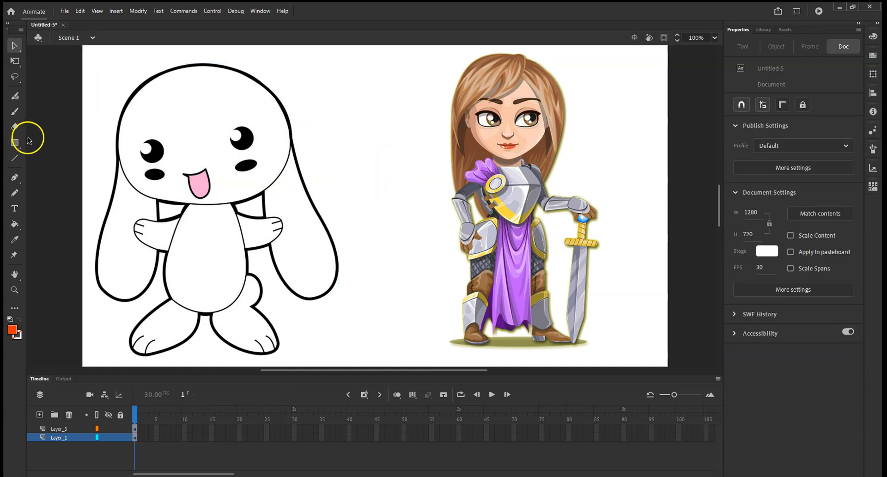
# Draw an orange-red rectangle about 197 by 245 px between the rabbit and the knight on a new layer above Layer_3.
pyautogui.click(15, 144)
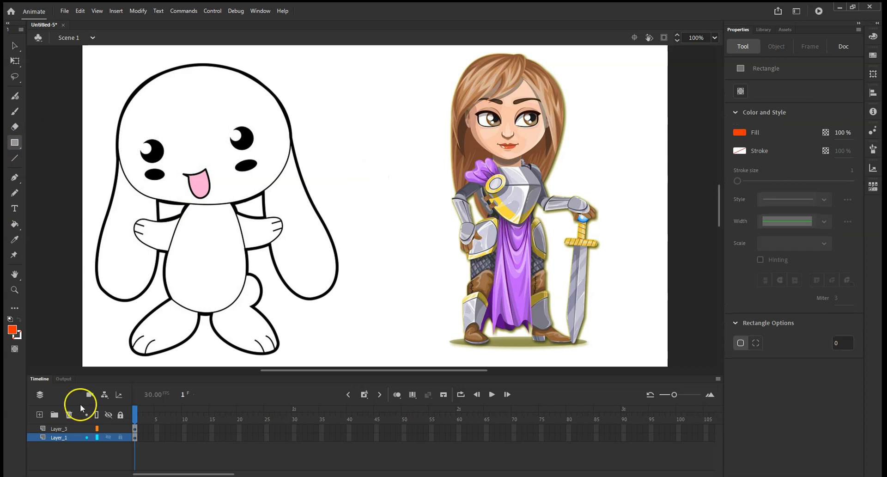
pyautogui.click(62, 429)
pyautogui.click(39, 415)
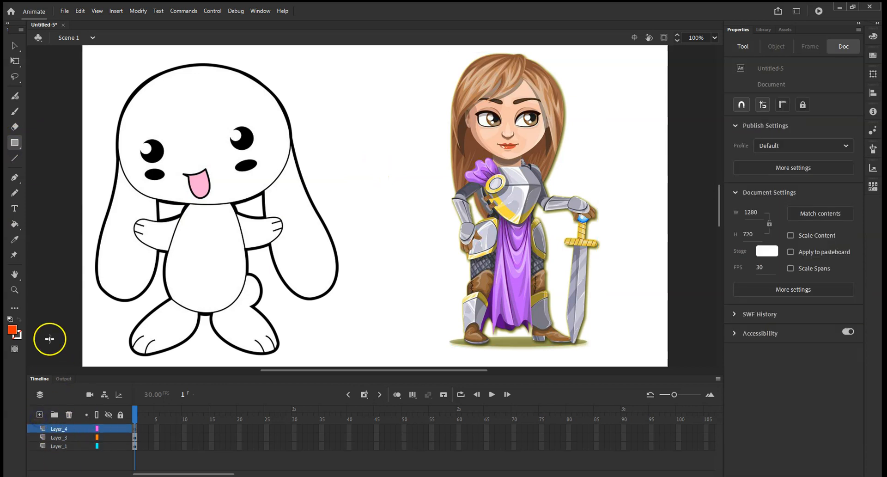
pyautogui.moveTo(326, 91); pyautogui.dragTo(416, 203)
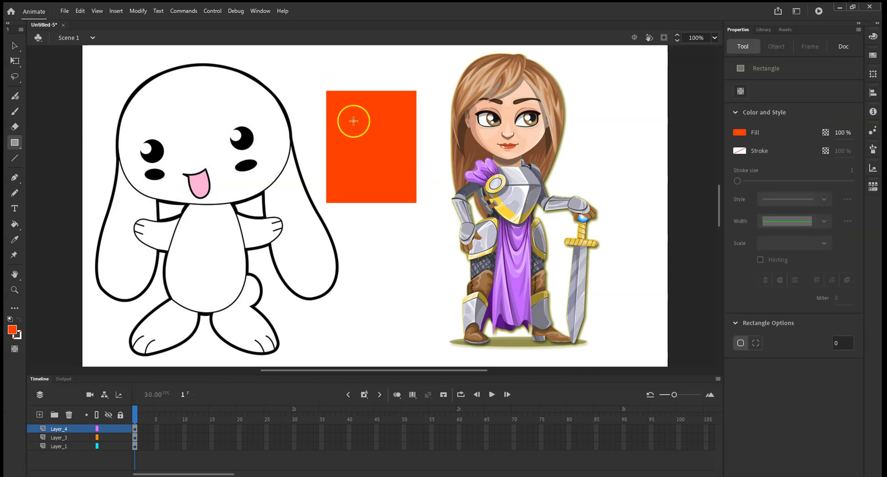
# Convert the orange-red rectangle into a Graphic symbol named "rectangle".
pyautogui.rightClick(339, 134)
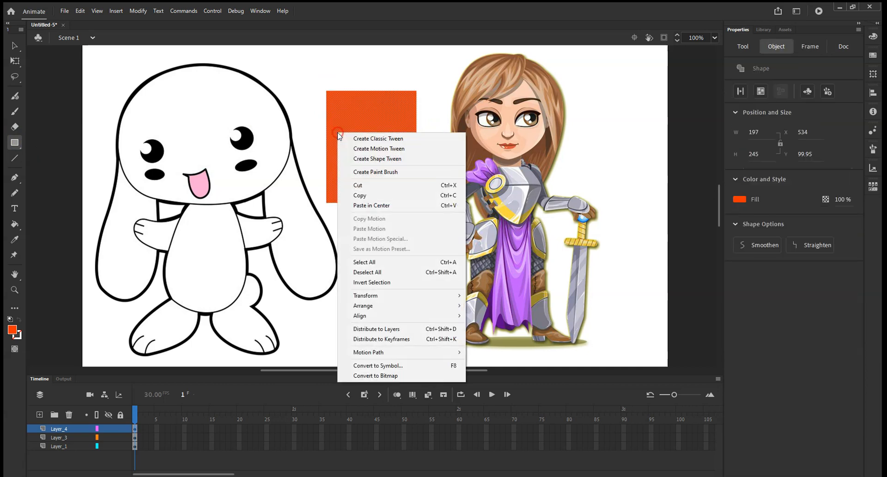
pyautogui.click(376, 366)
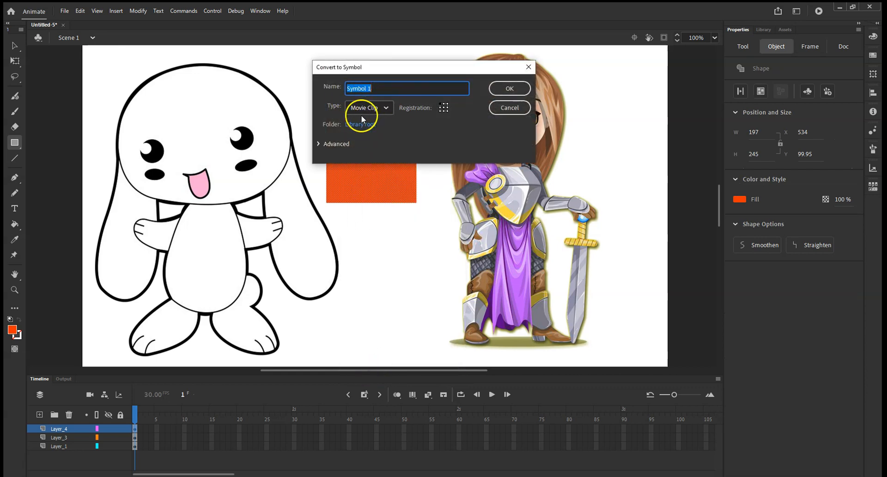
pyautogui.click(385, 108)
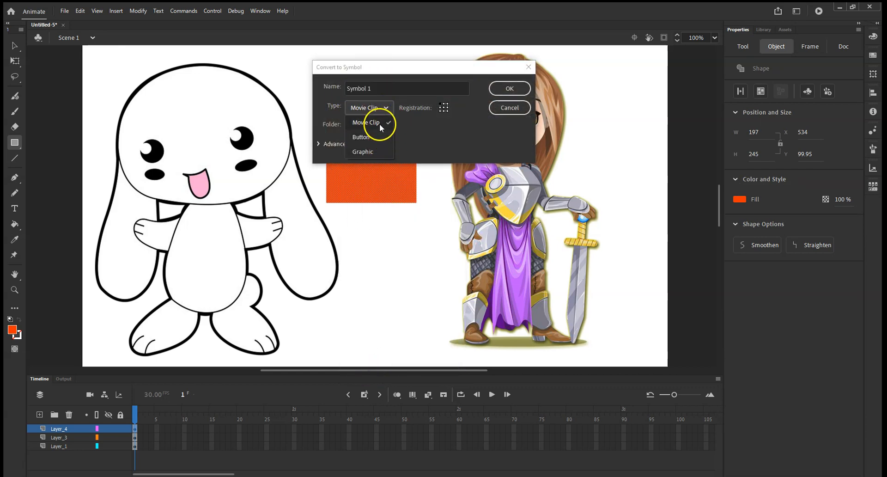
pyautogui.click(378, 151)
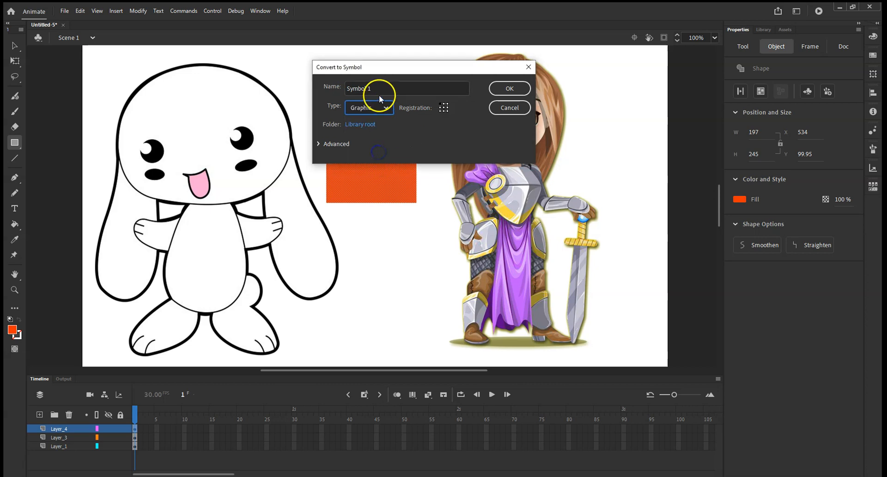
pyautogui.moveTo(389, 85); pyautogui.dragTo(342, 94)
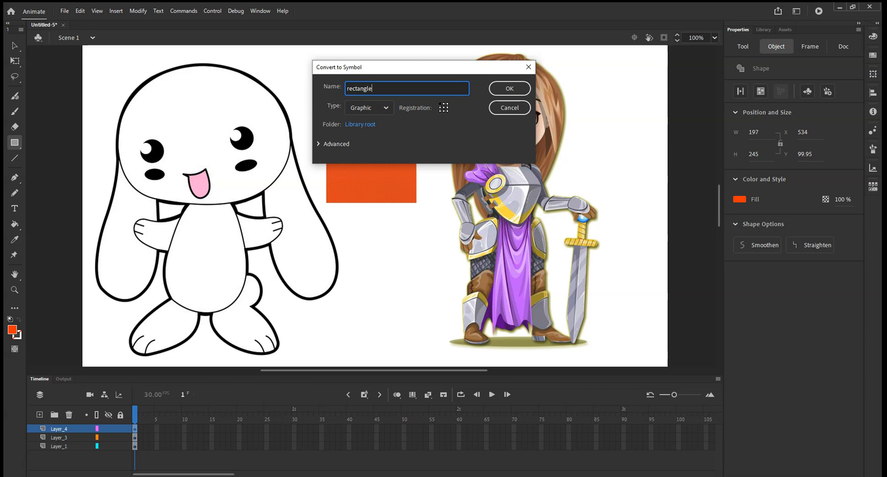
pyautogui.press('Return')
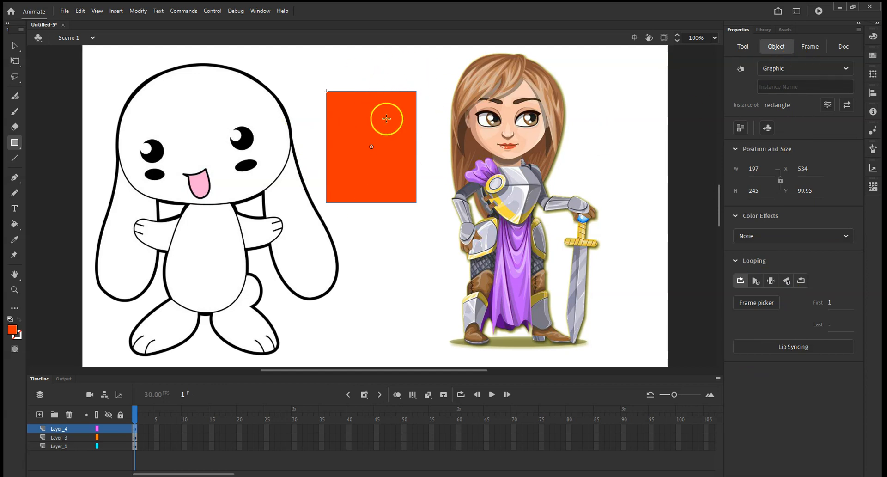
# Change the rectangle instance's type to Movie Clip.
pyautogui.click(764, 68)
pyautogui.click(789, 84)
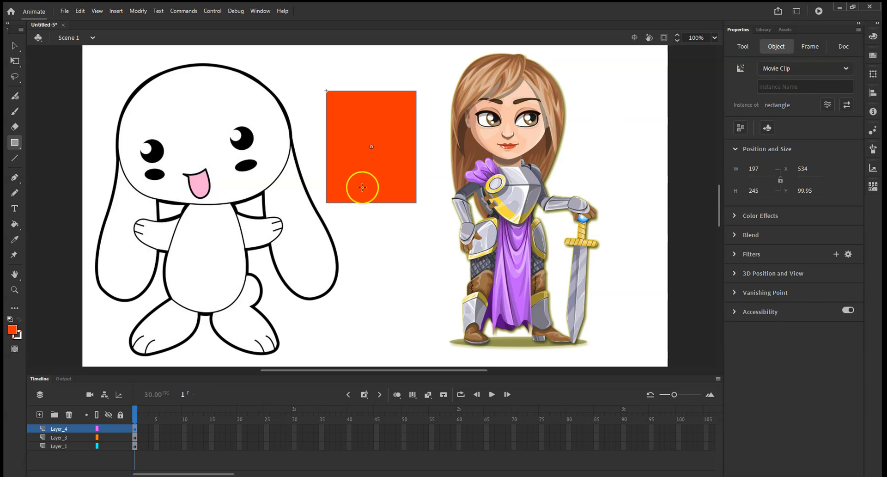
# Reselect the rectangle with the Selection tool, review its available instance types without changing them, and deselect it.
pyautogui.click(14, 45)
pyautogui.click(251, 70)
pyautogui.click(404, 263)
pyautogui.click(396, 131)
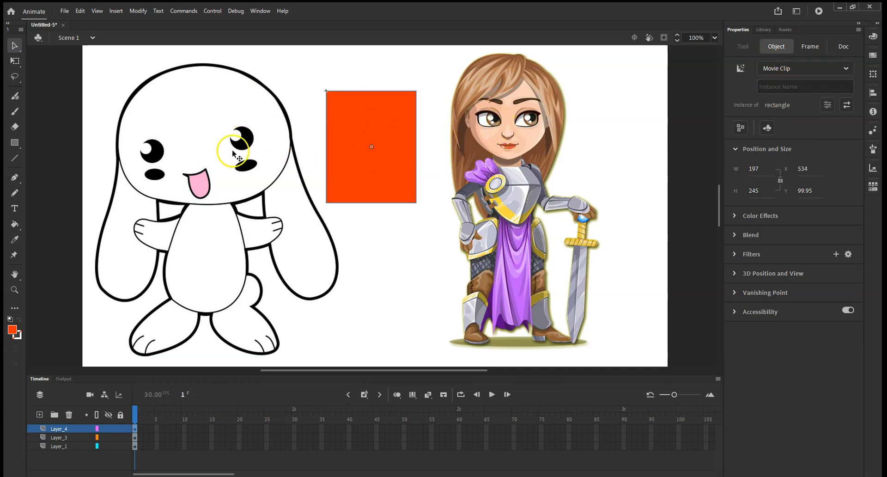
pyautogui.click(469, 160)
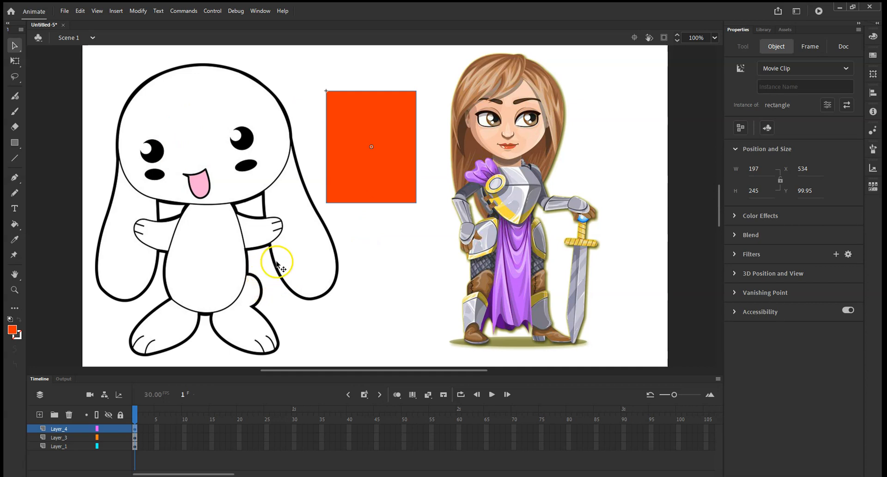
pyautogui.click(794, 69)
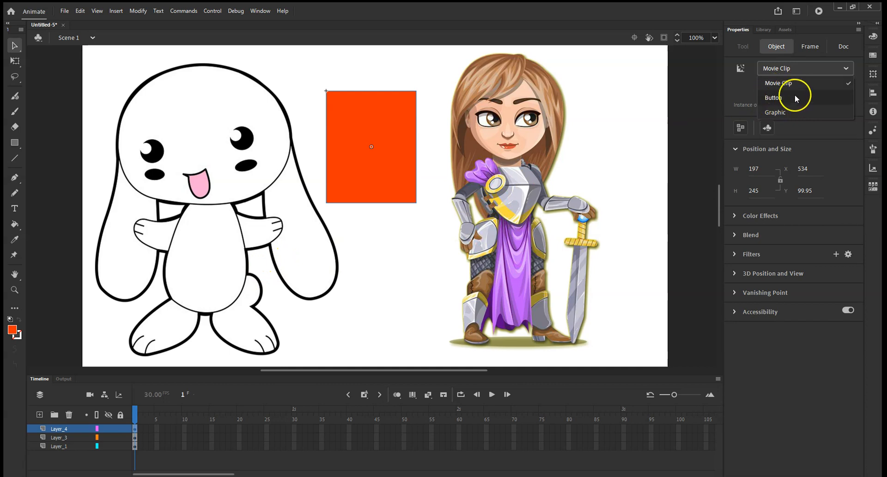
pyautogui.click(426, 277)
pyautogui.click(403, 292)
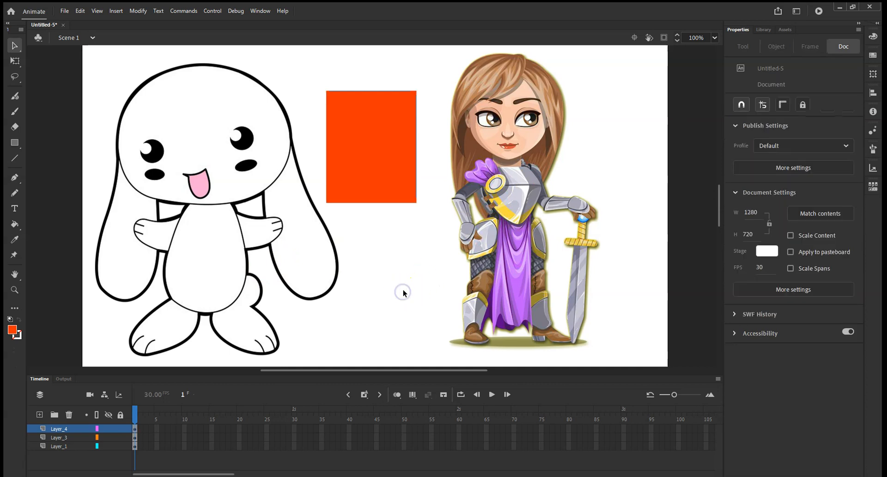